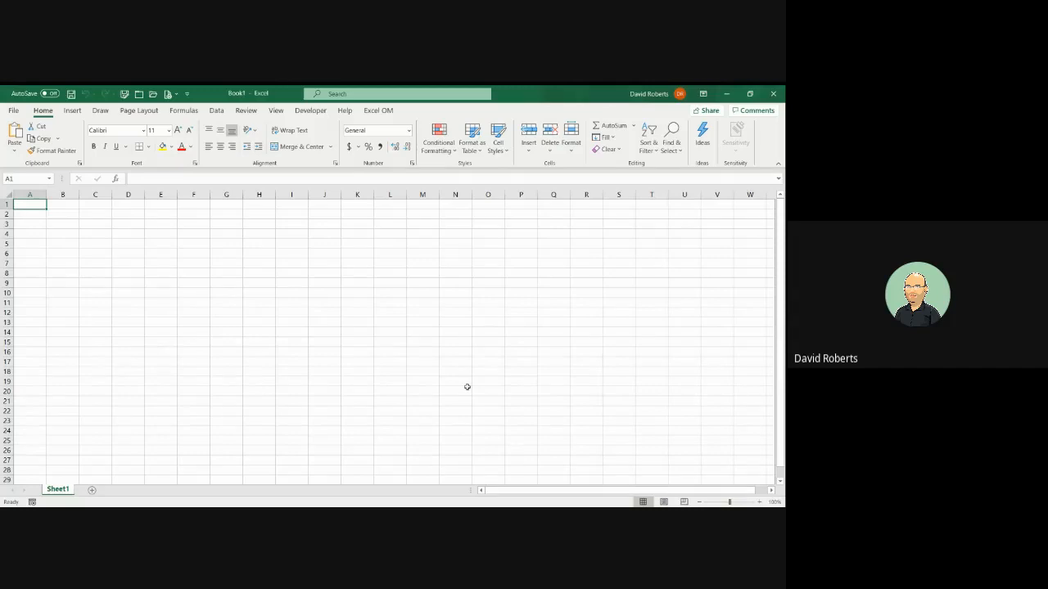
- Create a Single Server Model (M/M/1) waiting-line worksheet with Excel OM, with the Probabilities option enabled
click(372, 114)
click(14, 142)
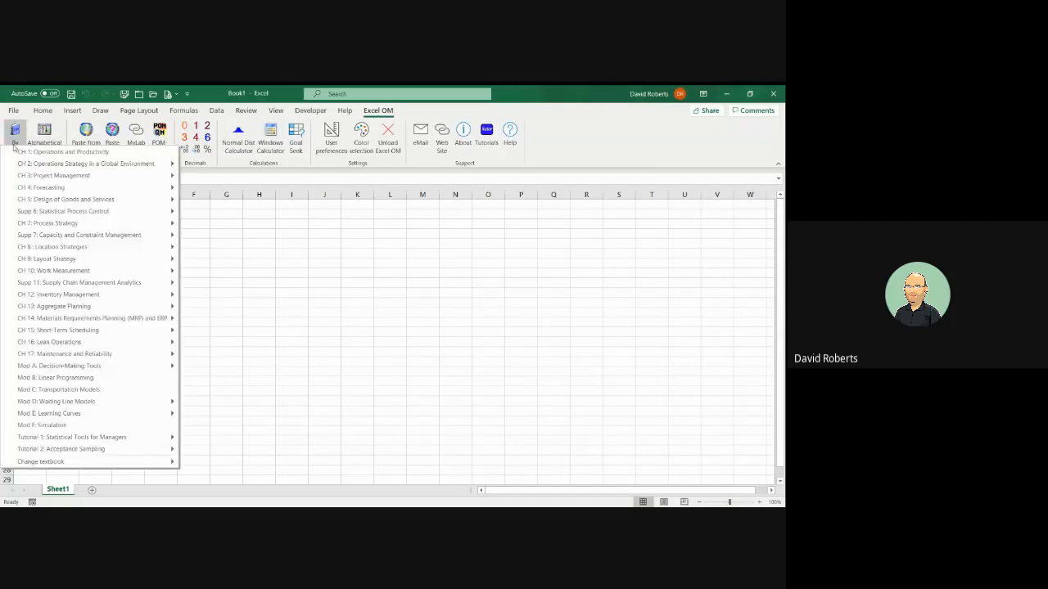
mouse_move(66, 402)
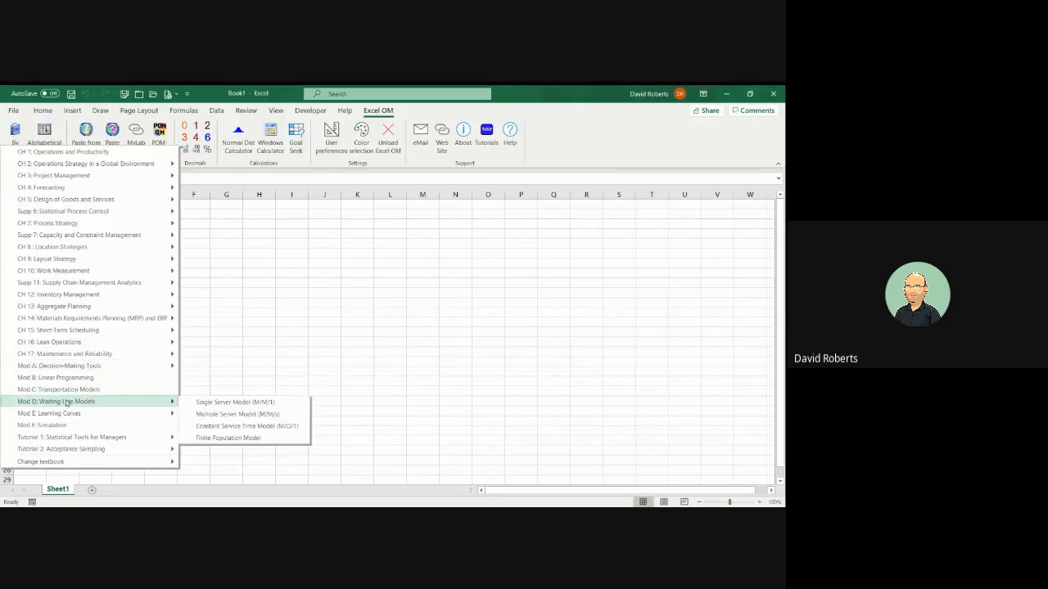
click(225, 403)
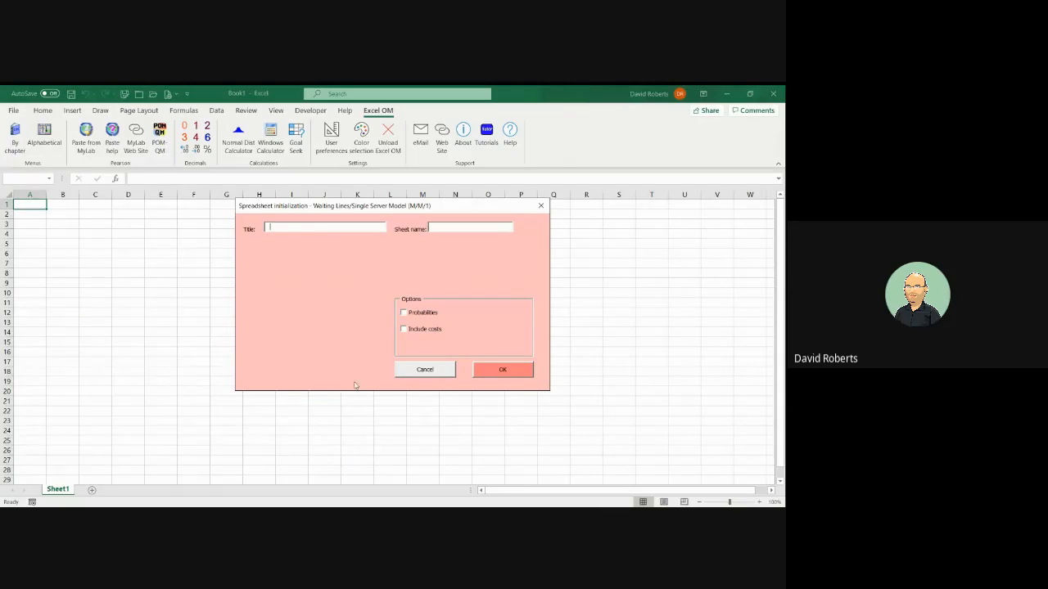
click(404, 313)
click(490, 372)
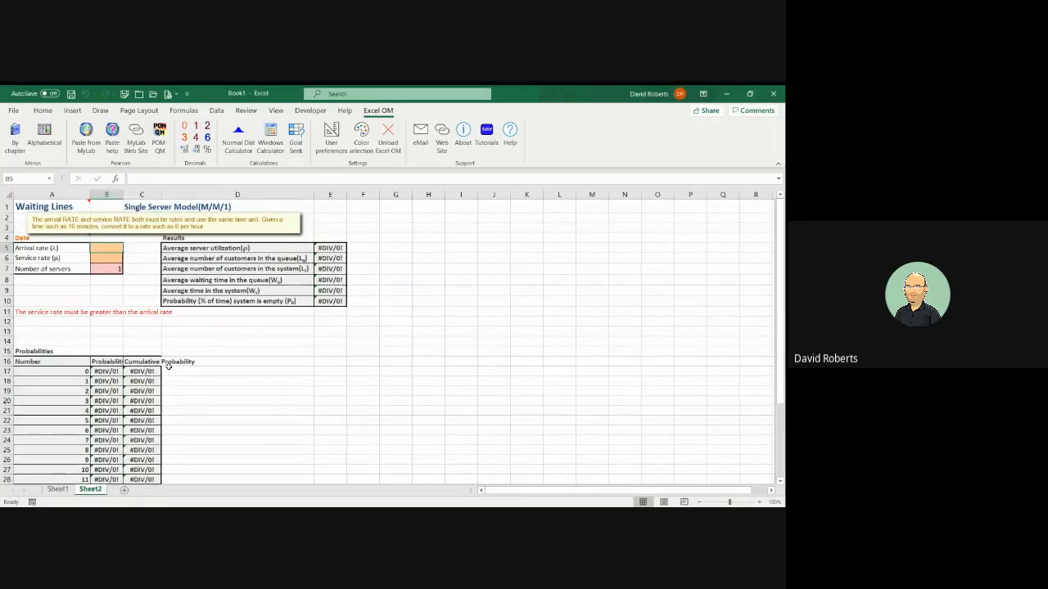
- Set the arrival rate to 3 and the service rate to 5 in the model's data table
scroll(168, 367, down, 4)
scroll(168, 366, up, 4)
text(3)
key(Return)
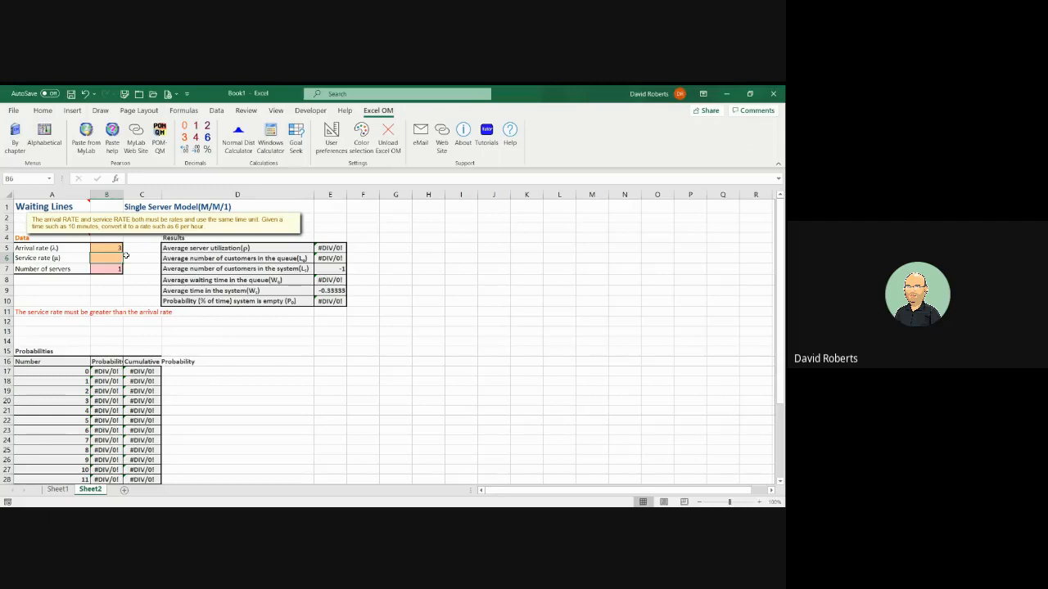
text(5)
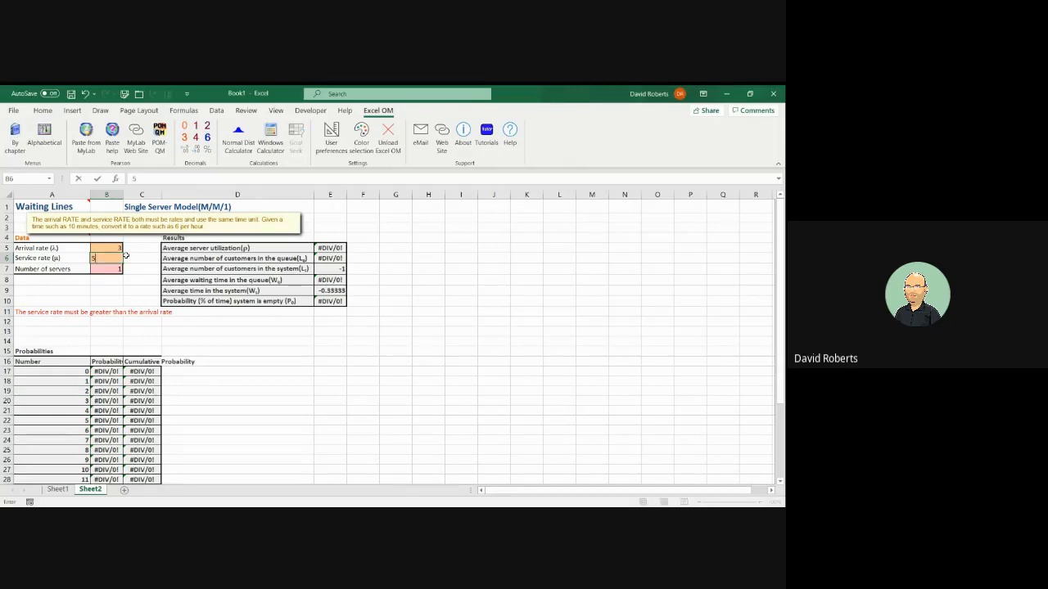
key(Return)
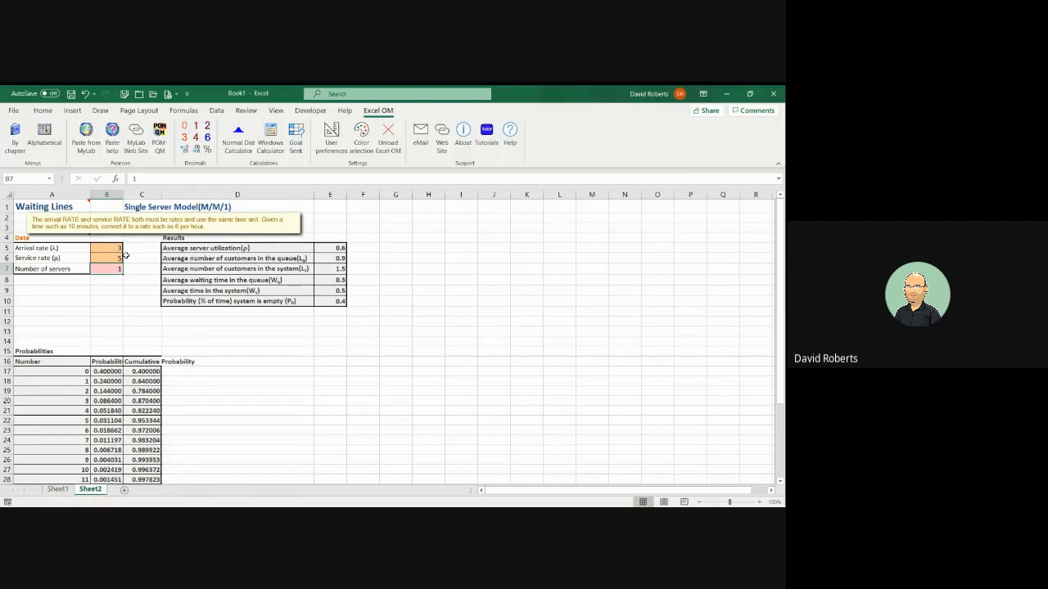
- Label the average number of customers in the queue A in F6 and in the system B in F7
click(360, 260)
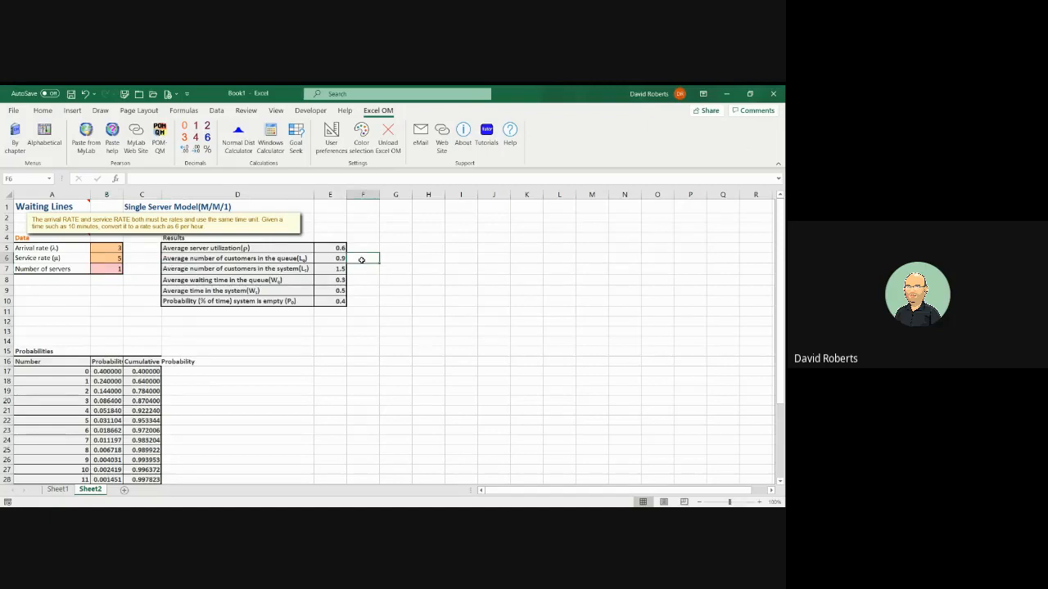
text(A)
key(Return)
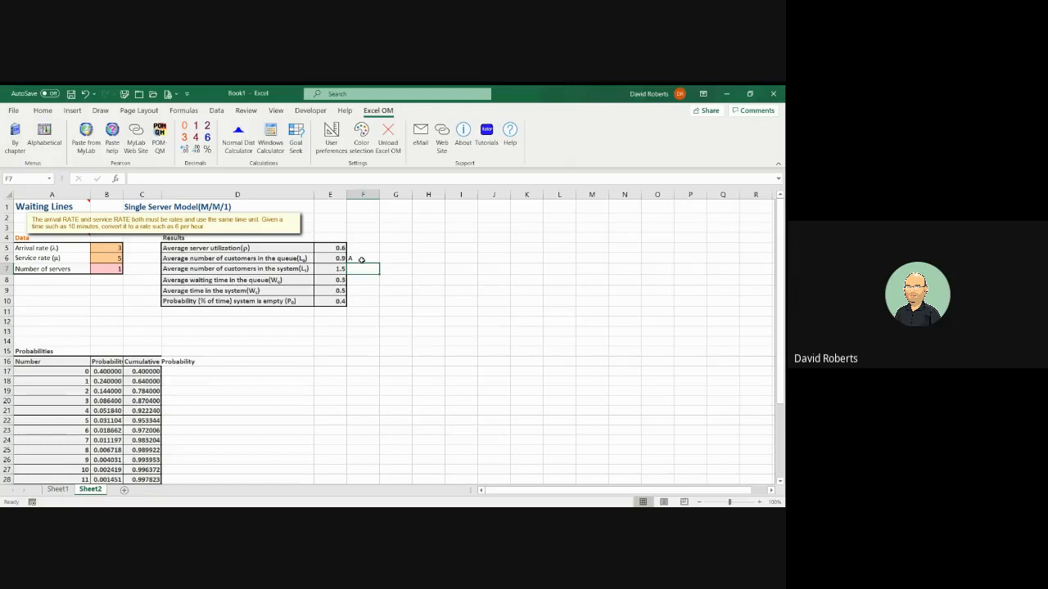
text(B)
key(Return)
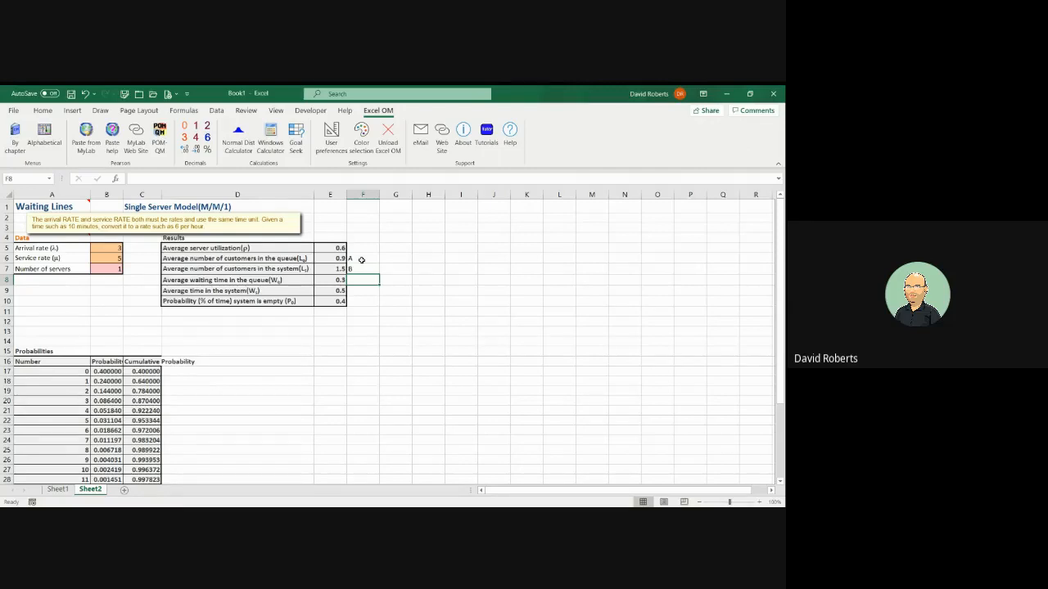
- Mark the average queue waiting time as HOURS in F8 and convert it with =E8*60 in G8, labelled MINUTES in H8
text(HOURS)
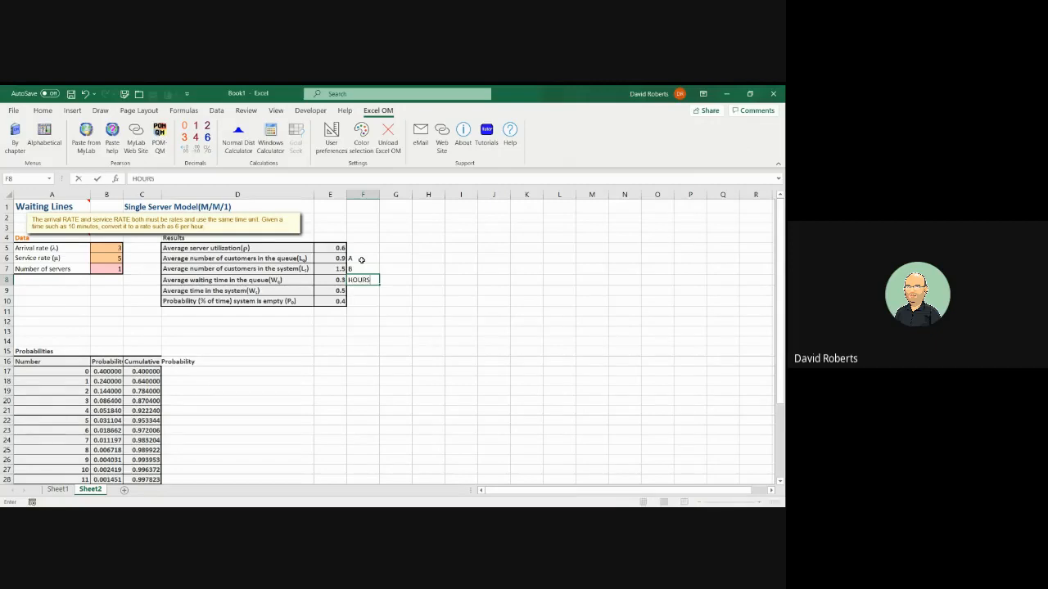
key(Tab)
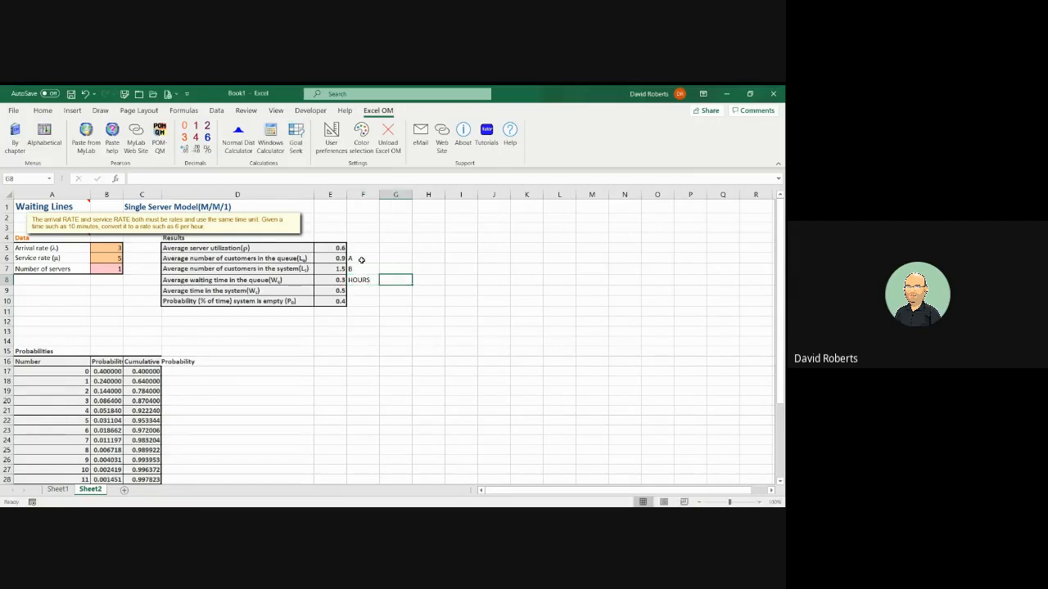
text(=)
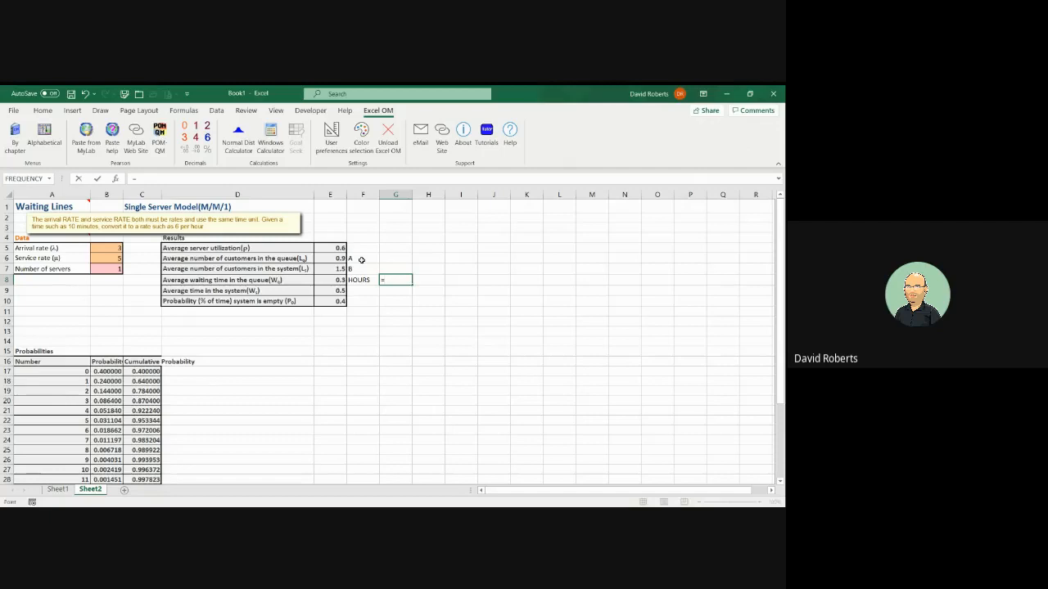
key(Left)
key(Left)
text(*60)
key(Return)
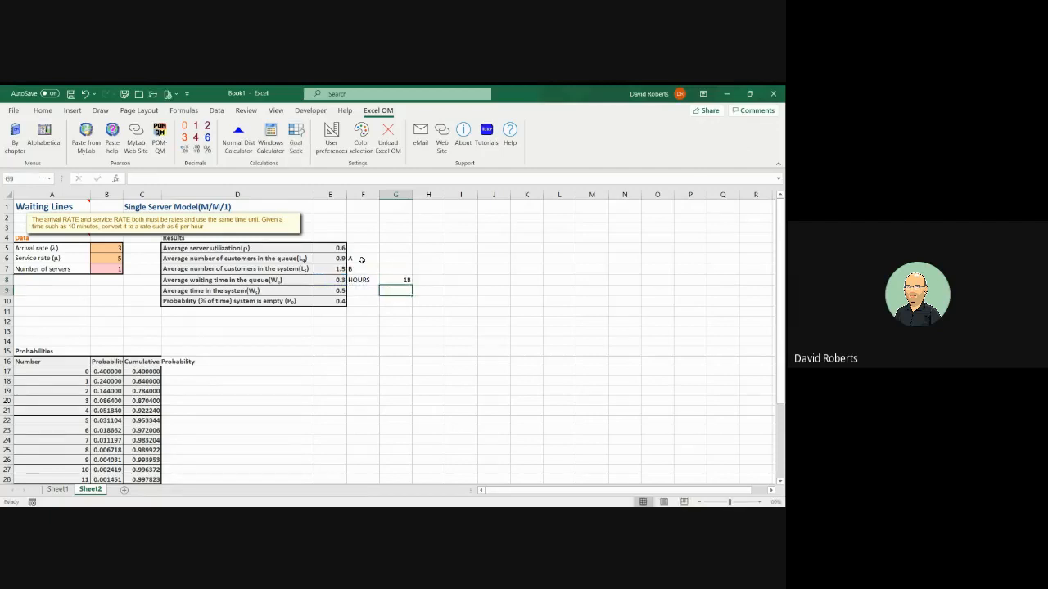
key(Up)
key(Right)
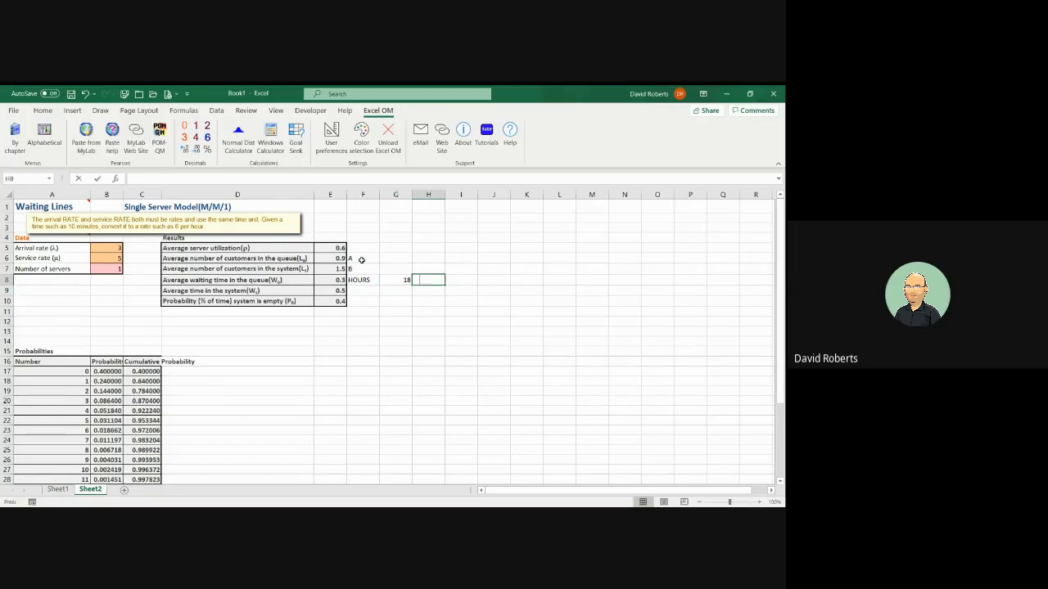
text(MiNU)
key(Return)
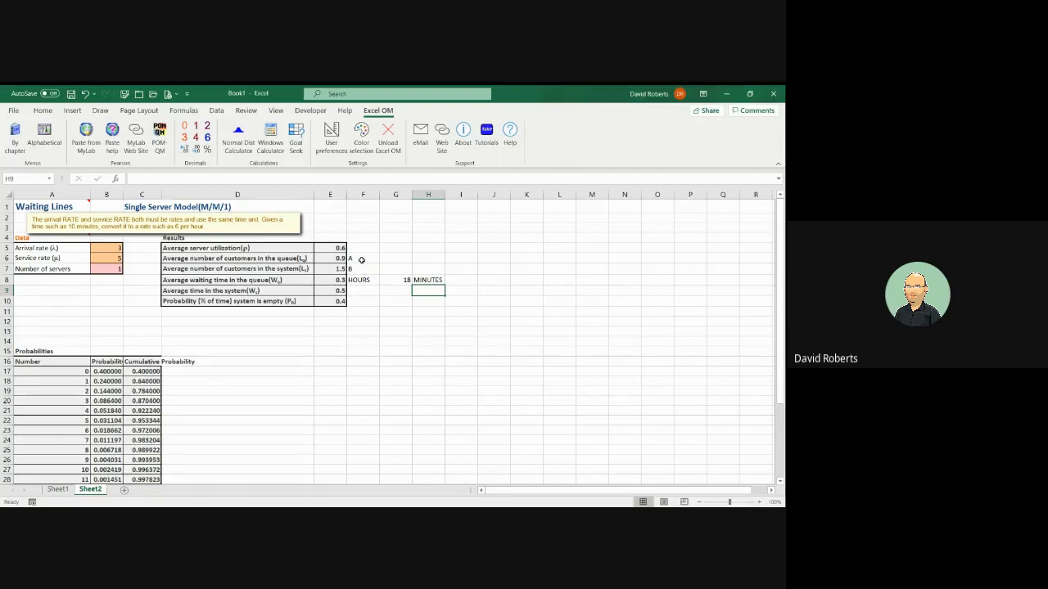
- Mark the average time in the system as HOURS in F9 and convert it with =E9*60 in G9, labelled MINUTES in H9
key(Left)
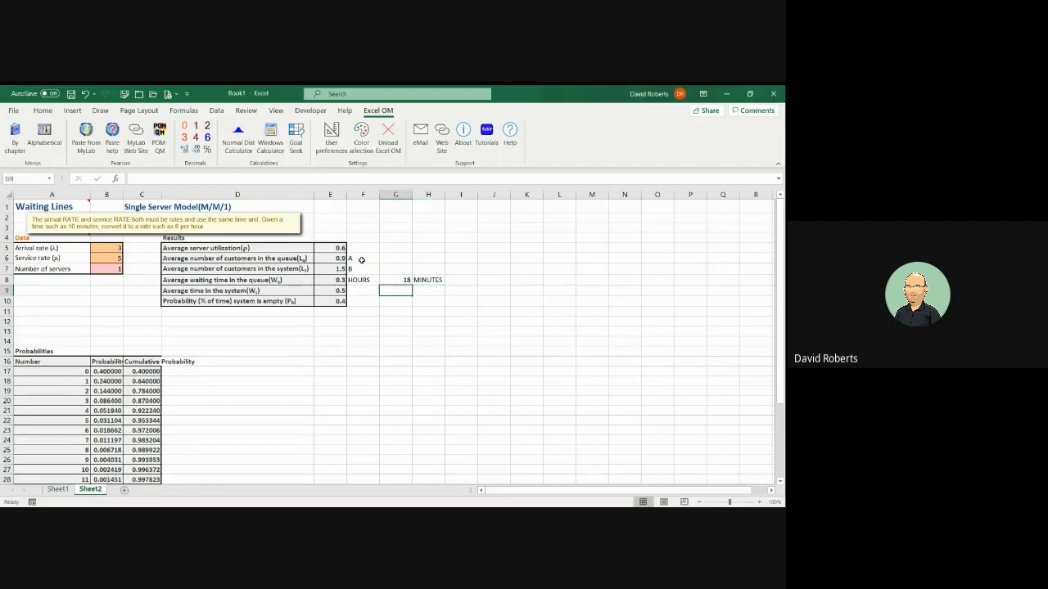
key(Left)
text(HOURS)
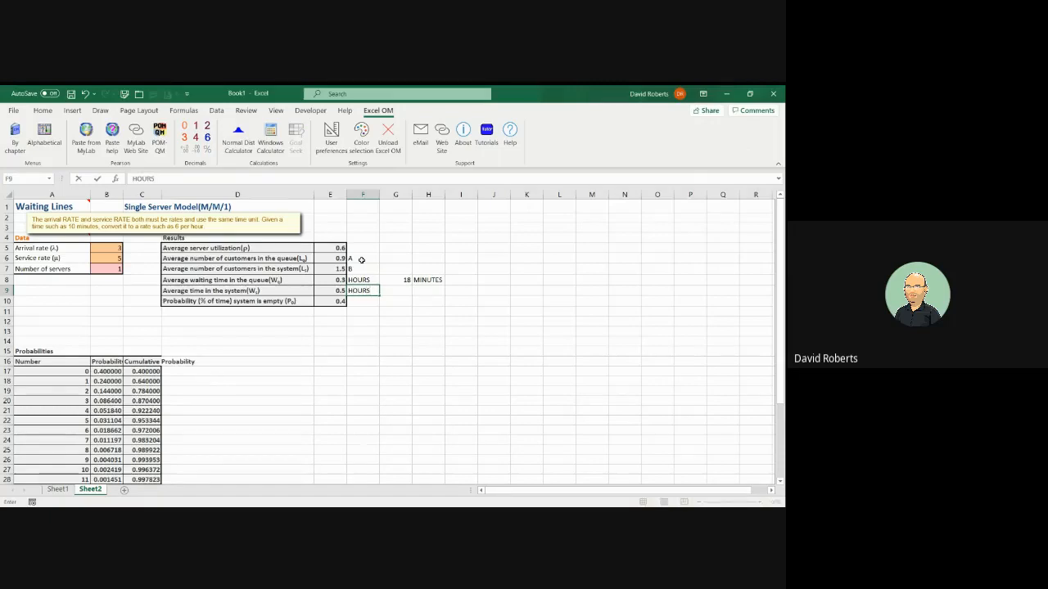
key(Right)
text(=)
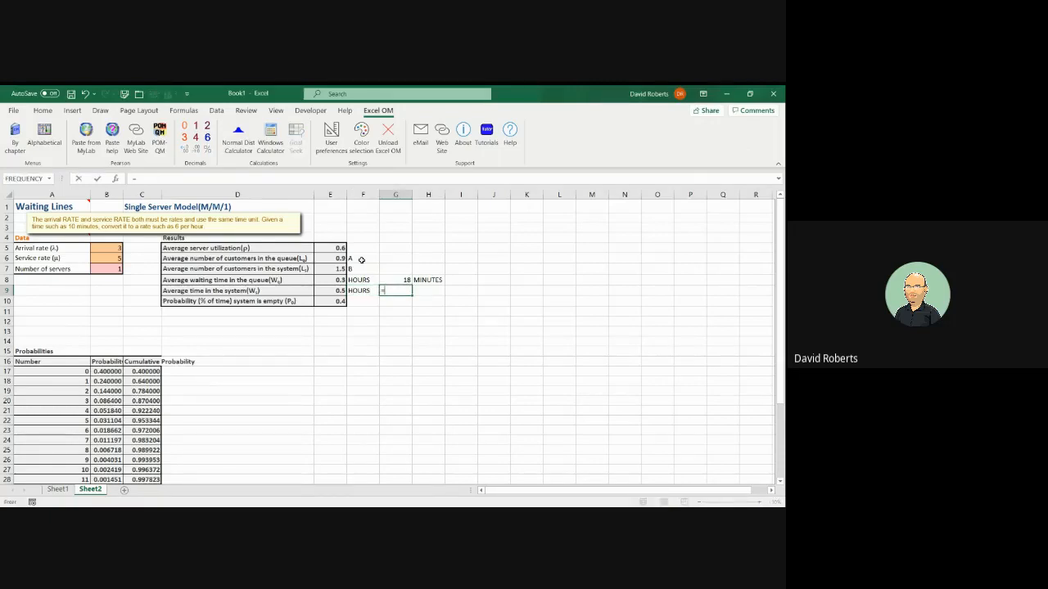
click(332, 289)
text(*60)
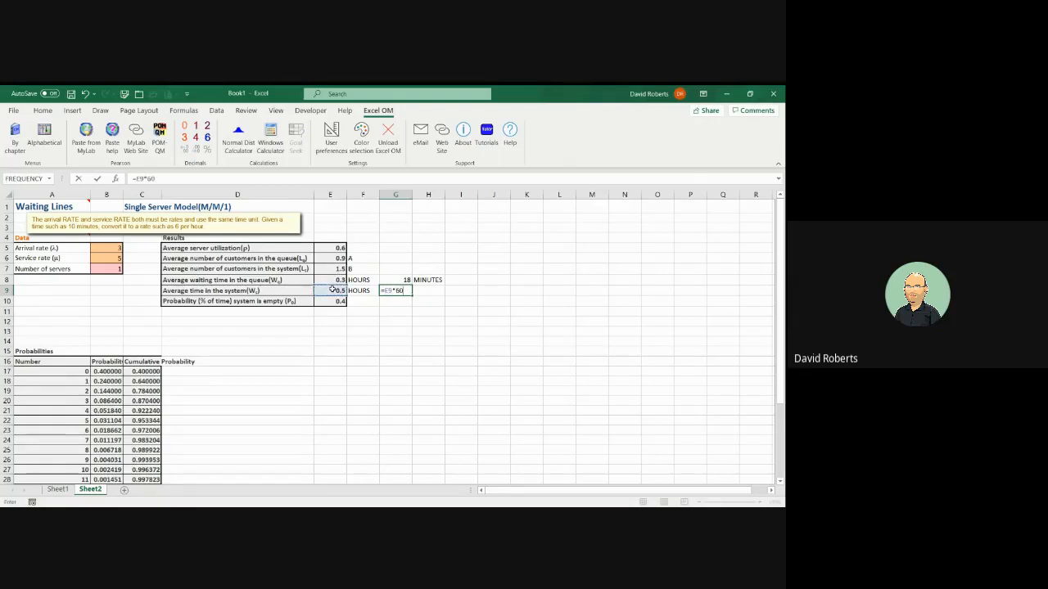
key(ctrl+Return)
key(Right)
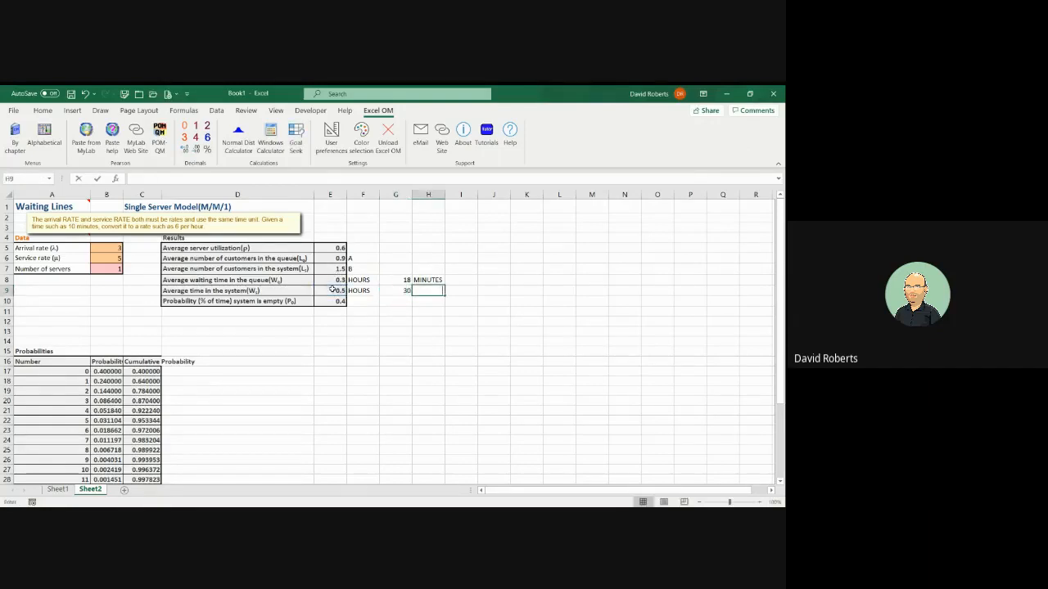
text(MINUTES)
key(Return)
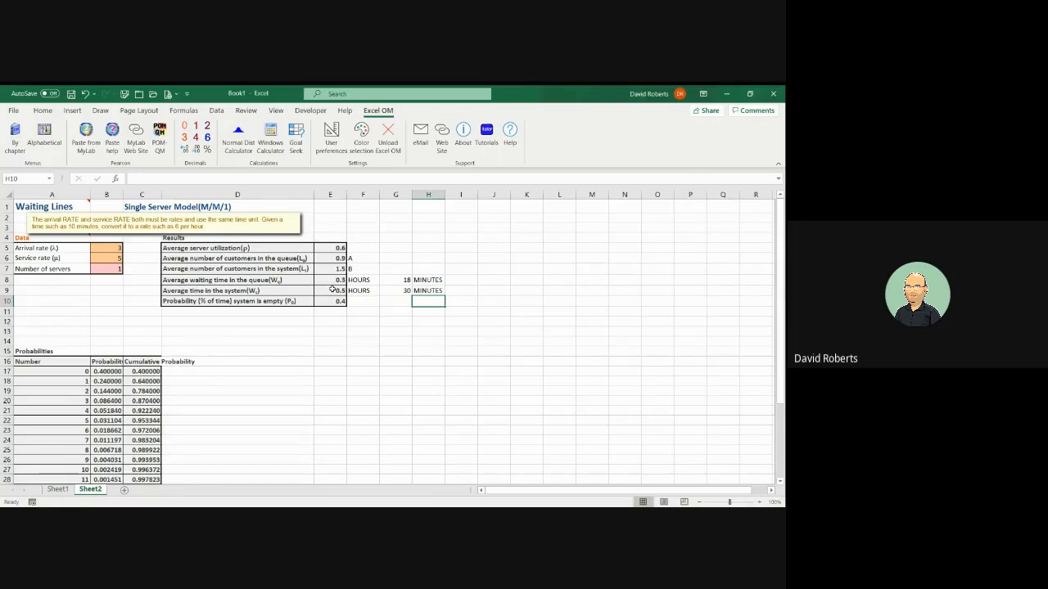
- Label the converted queue waiting time C in I8 and the converted system time D in I9
key(Left)
key(Left)
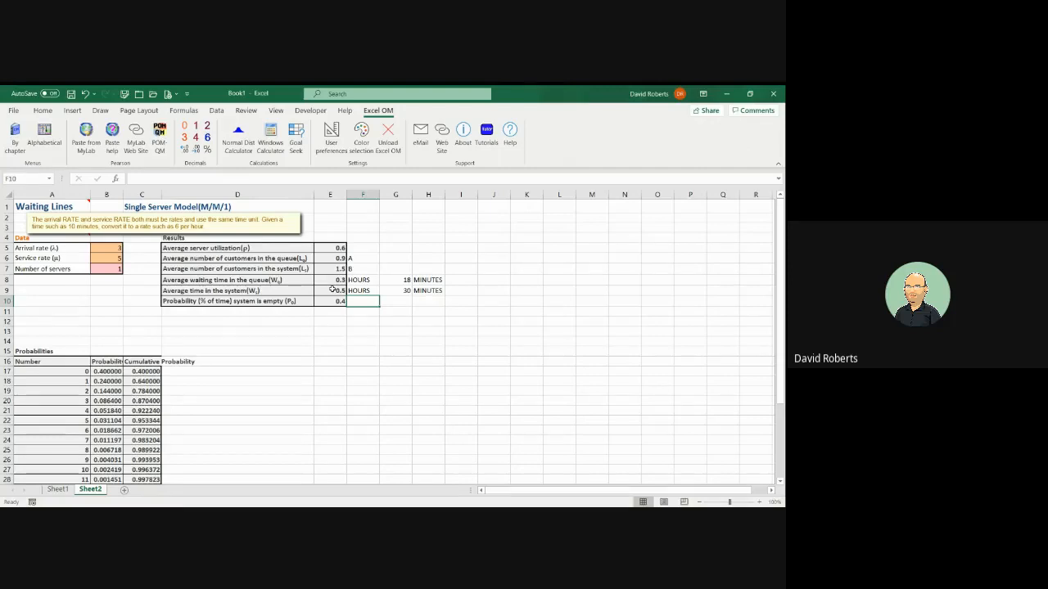
key(Up)
key(Up)
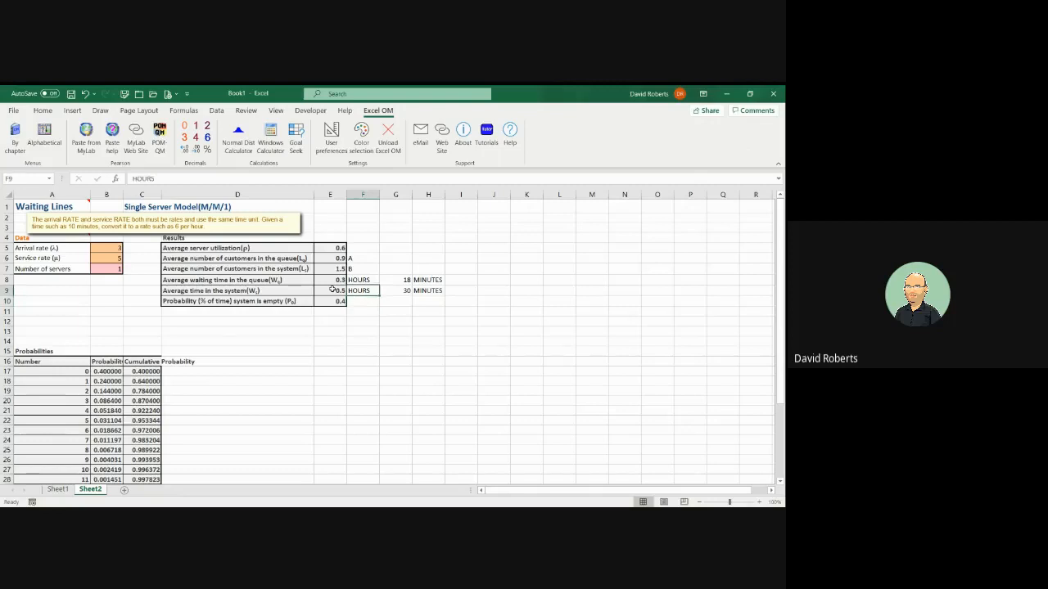
key(Right)
key(Right)
key(Right)
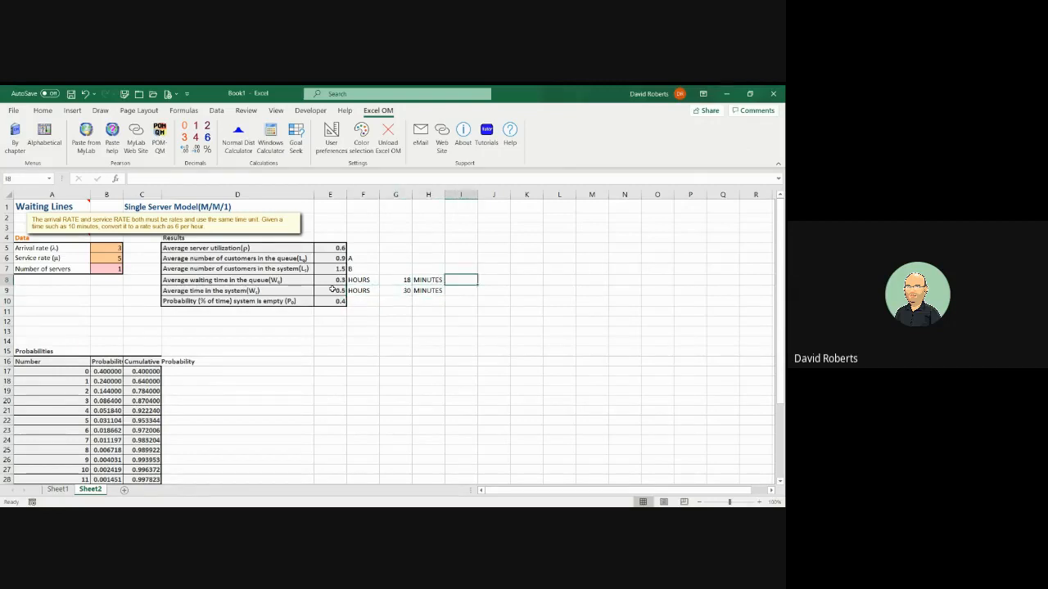
text(C)
key(Return)
text(D)
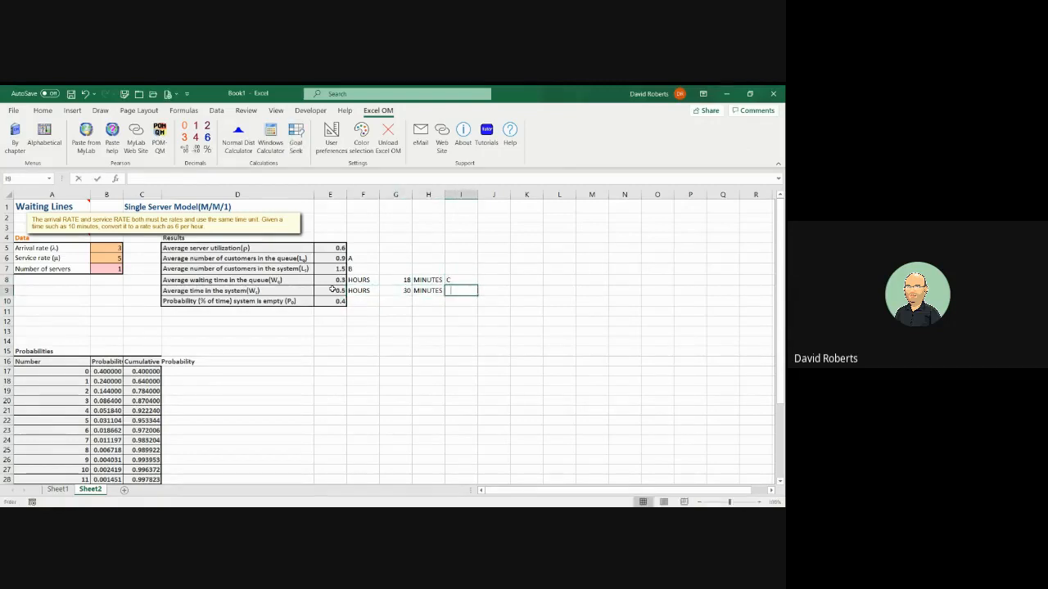
key(Return)
- Label the average server utilization result E in F5
key(Up)
key(Up)
key(Up)
key(Left)
key(Left)
key(Left)
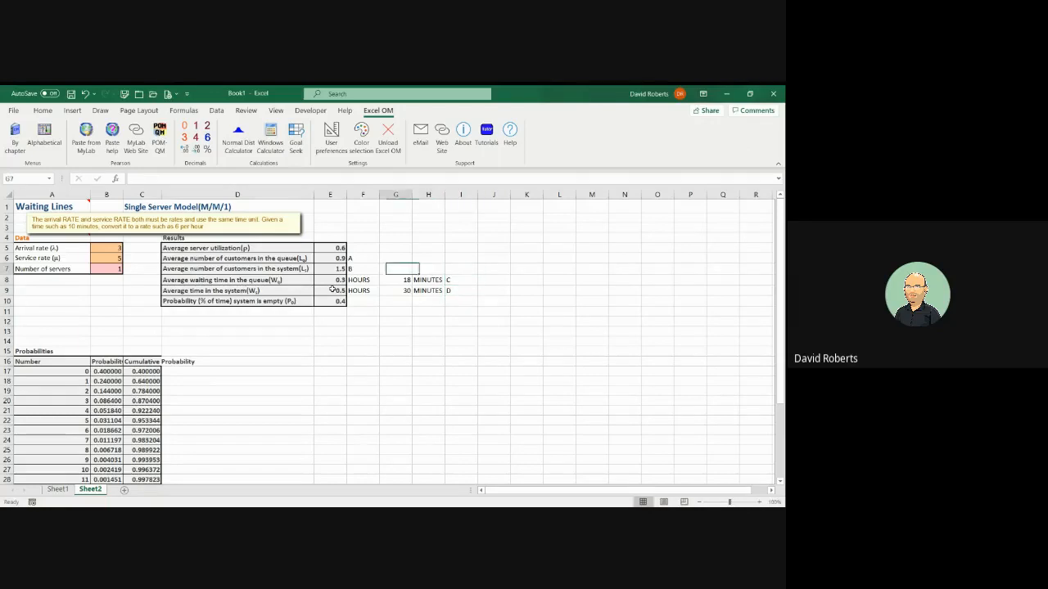
key(Up)
key(Up)
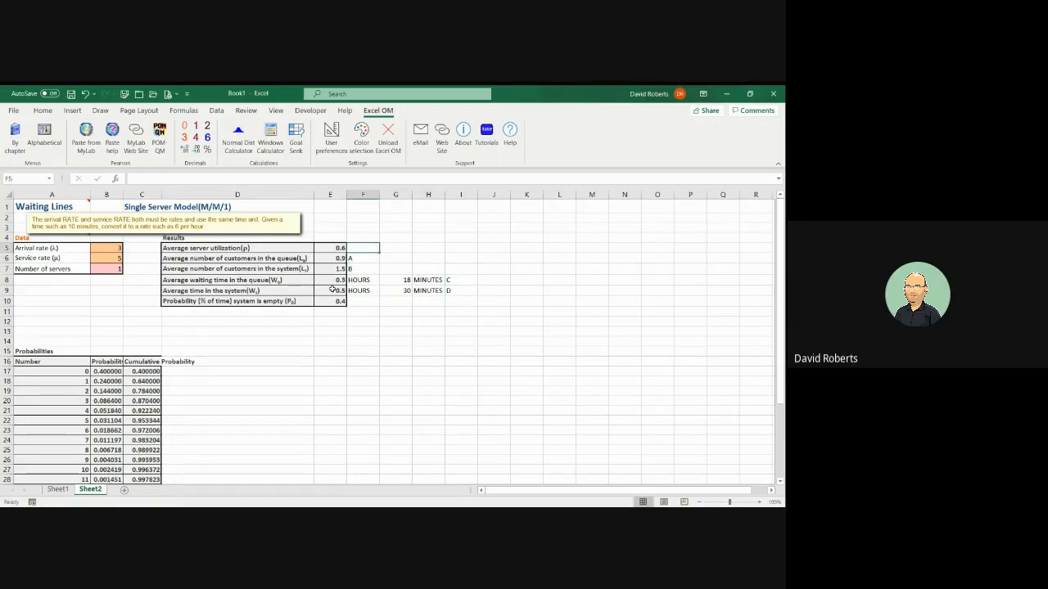
text(E)
key(Return)
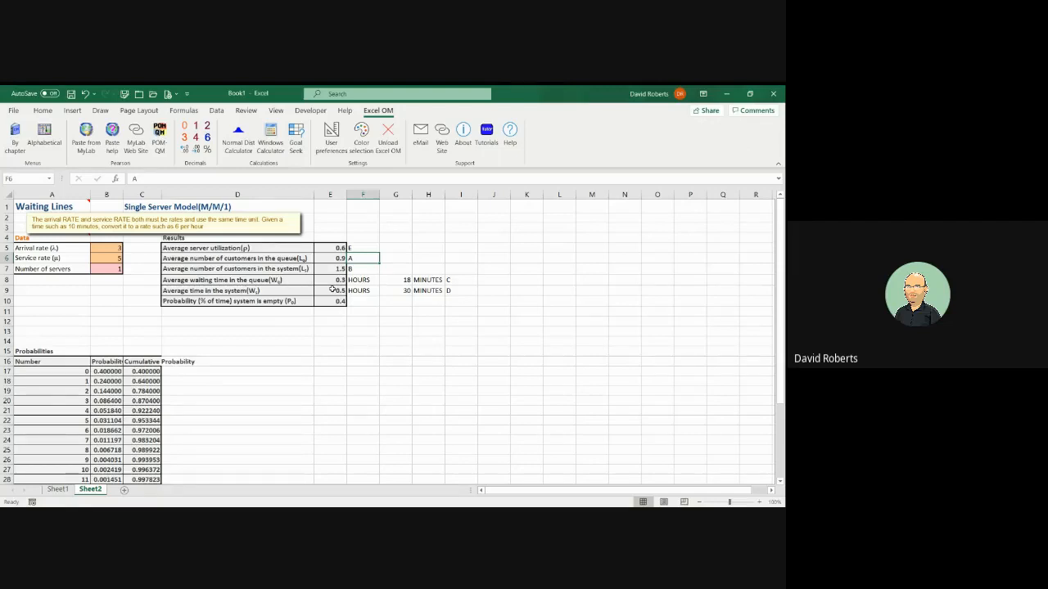
key(alt+Tab)
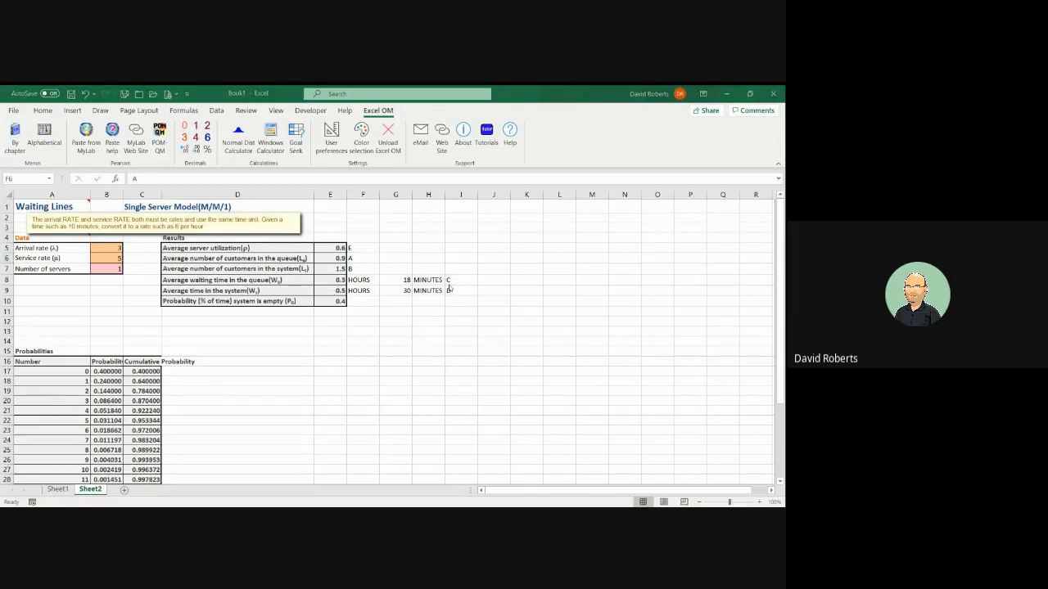